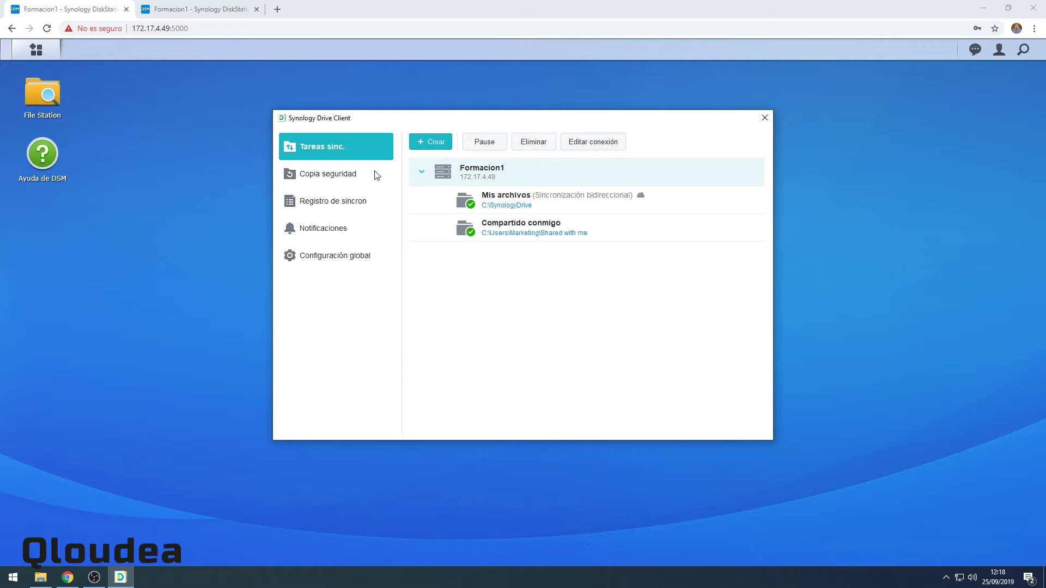
Step: Switch windows to bring the local C:\SynologyDrive folder, containing Test, to the front
{"action": "left_click", "coordinate": [153, 148]}
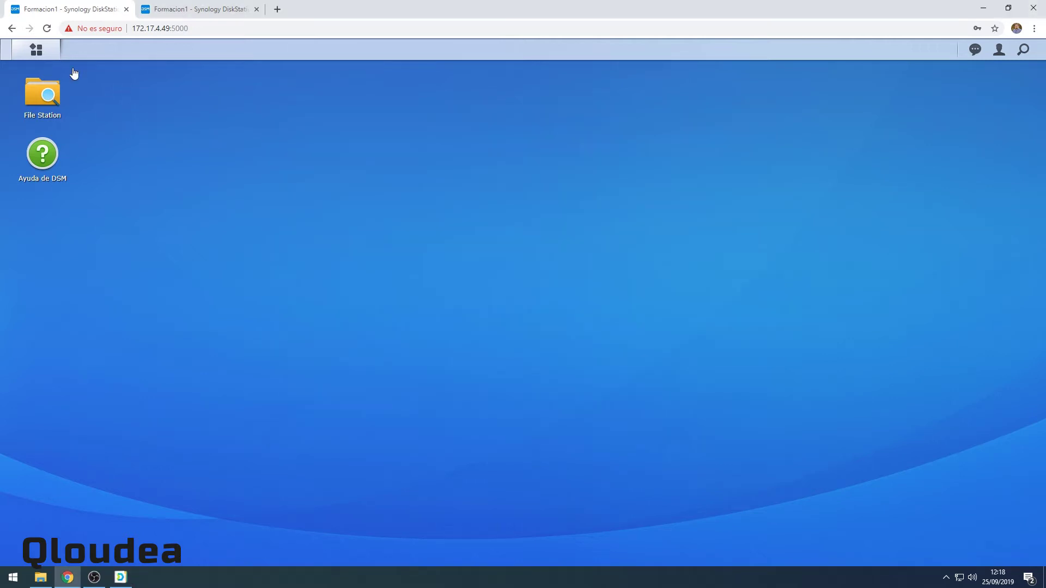
{"action": "left_click", "coordinate": [52, 54]}
{"action": "left_click", "coordinate": [160, 120]}
{"action": "key", "text": "alt+Tab"}
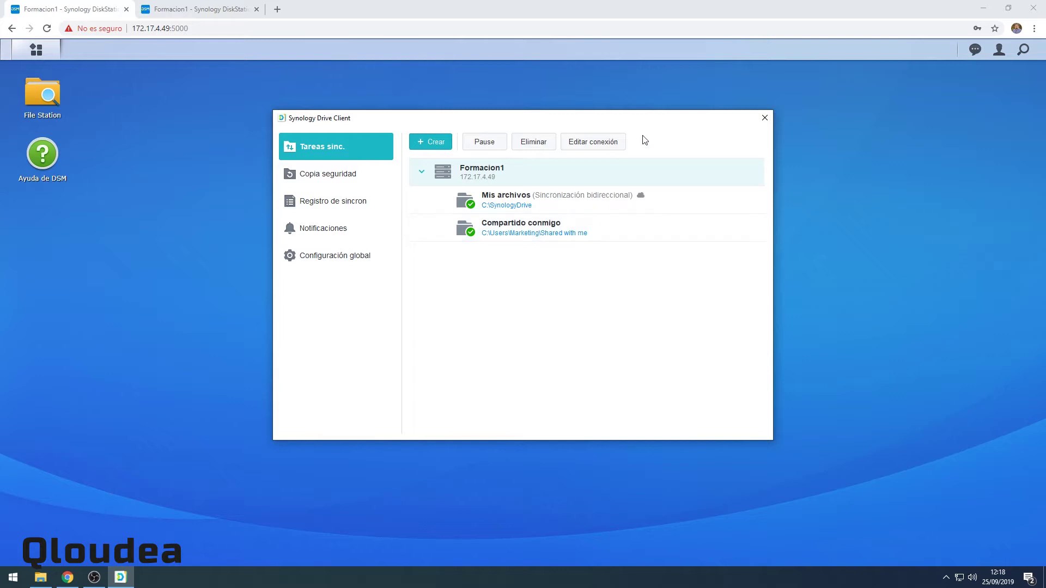
{"action": "key", "text": "alt+Tab"}
{"action": "left_click", "coordinate": [553, 275]}
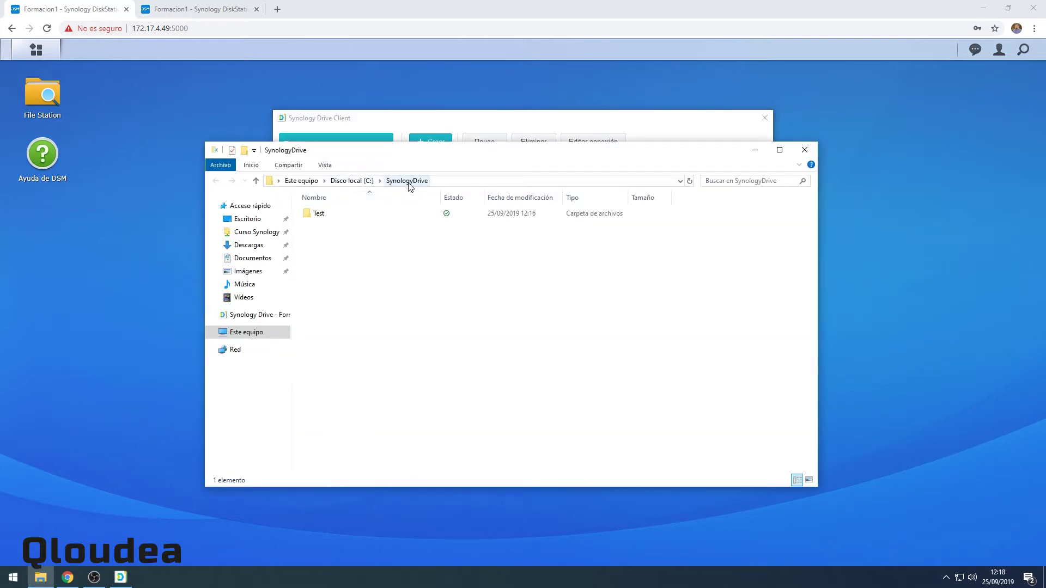
Step: Free up local space for test1 in the Test folder so it becomes online-only
{"action": "double_click", "coordinate": [322, 216]}
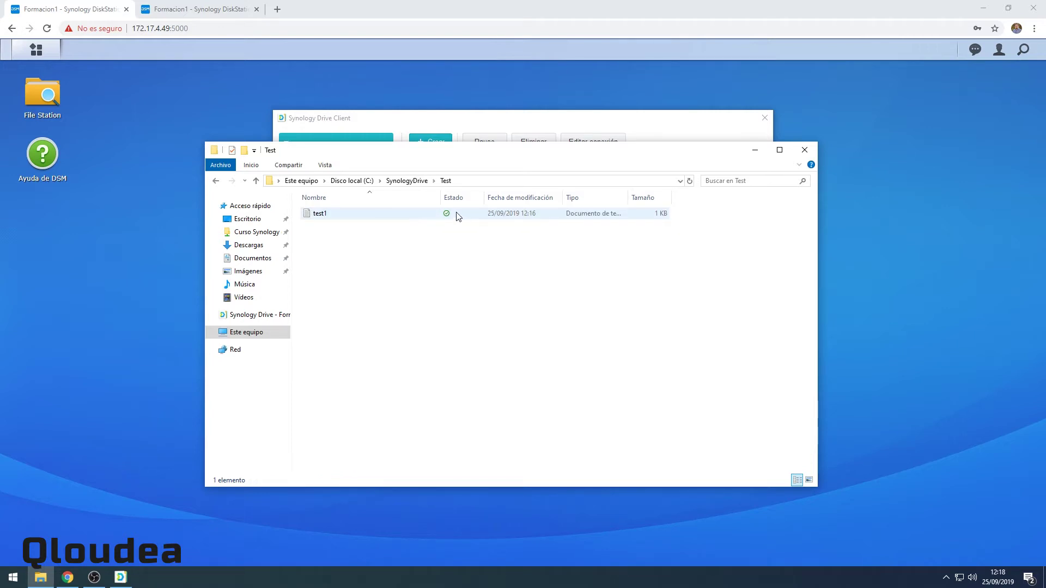
{"action": "mouse_move", "coordinate": [454, 216]}
{"action": "right_click", "coordinate": [321, 215]}
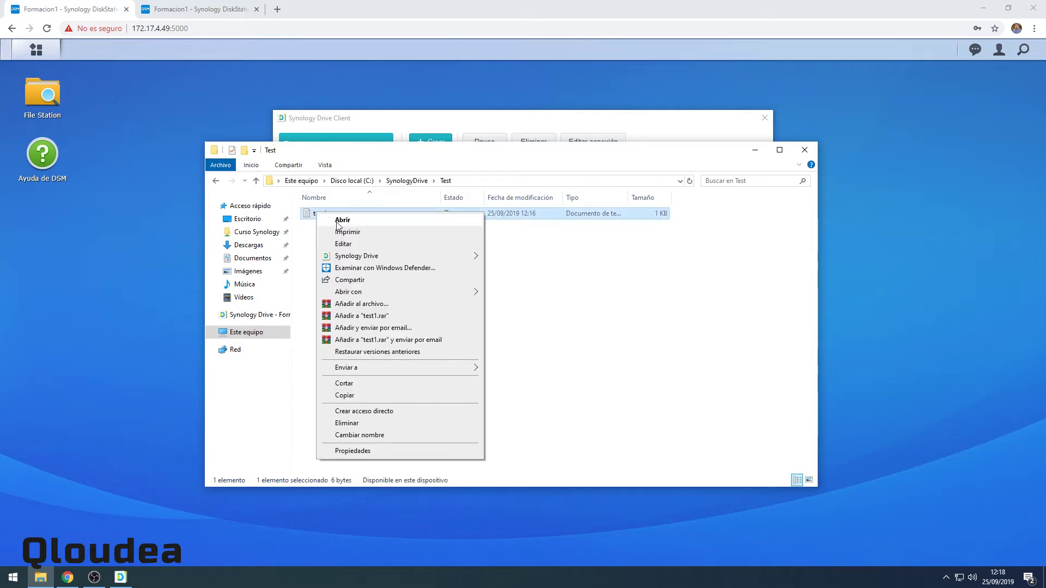
{"action": "mouse_move", "coordinate": [376, 257]}
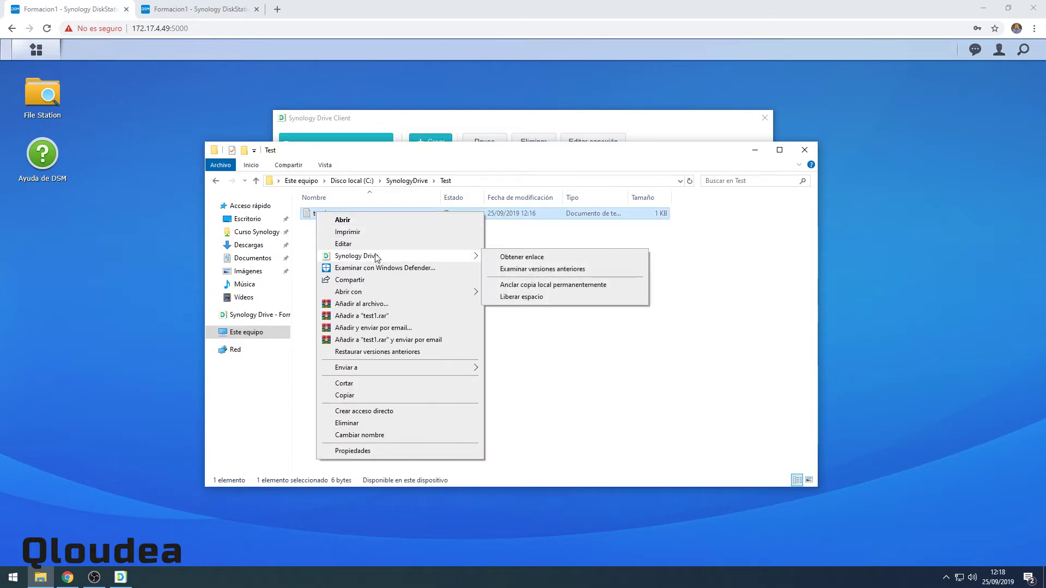
{"action": "left_click", "coordinate": [564, 296]}
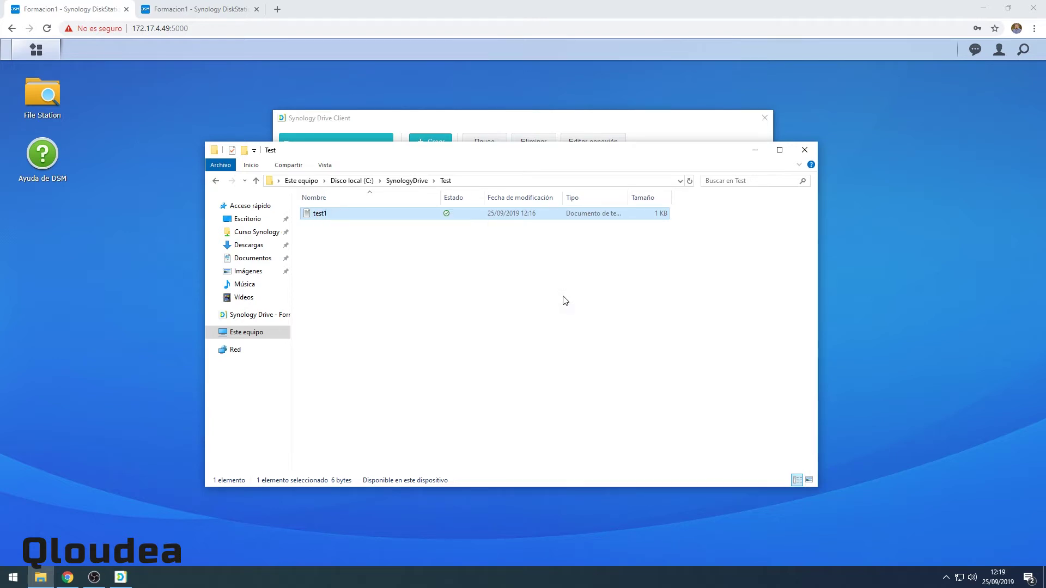
{"action": "left_click", "coordinate": [565, 300]}
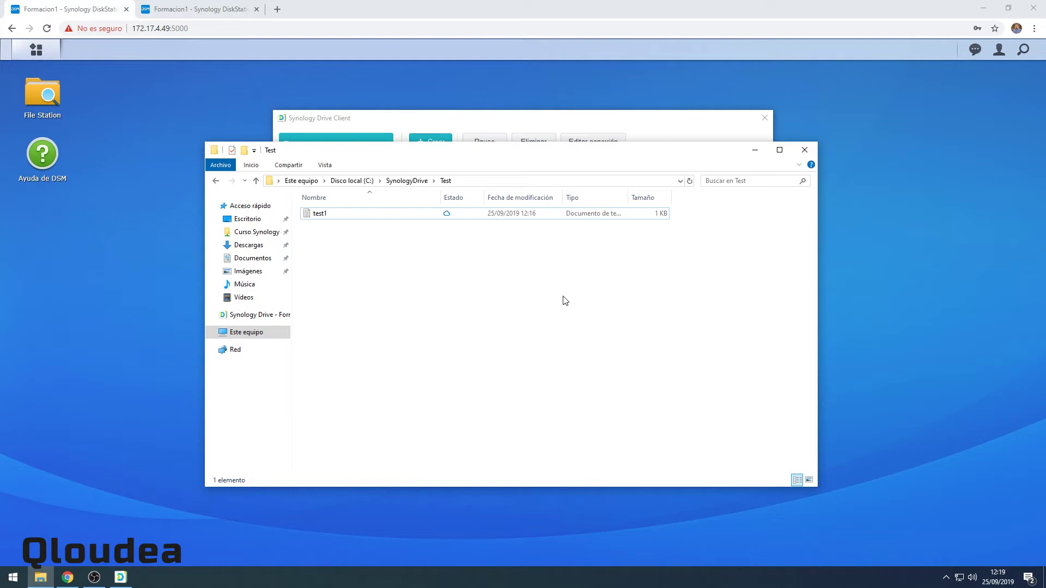
{"action": "left_click", "coordinate": [339, 216]}
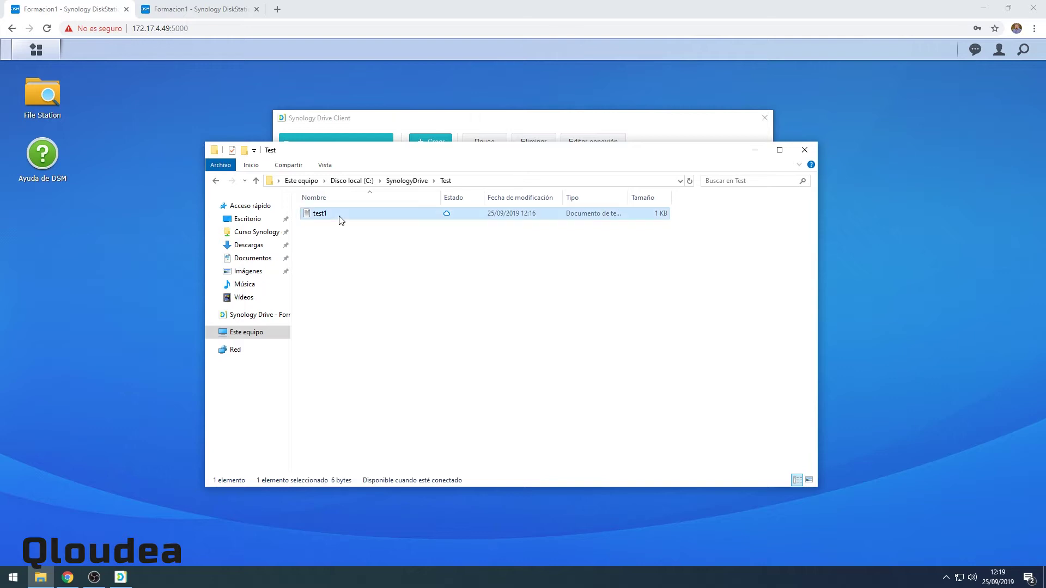
Step: Open test1 in Notepad to read its 'hola' content, then close it
{"action": "double_click", "coordinate": [339, 216]}
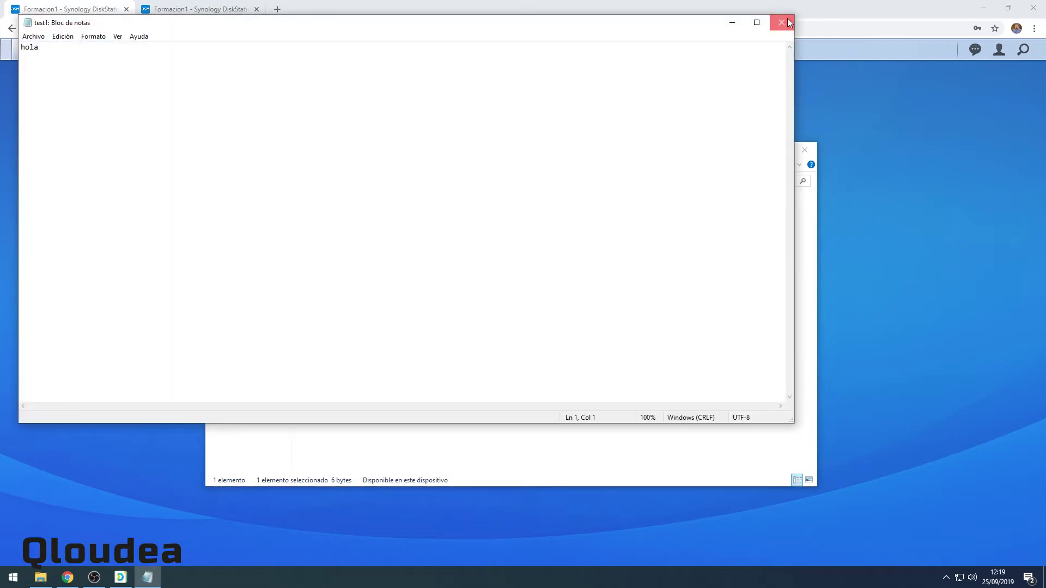
{"action": "left_click", "coordinate": [782, 23]}
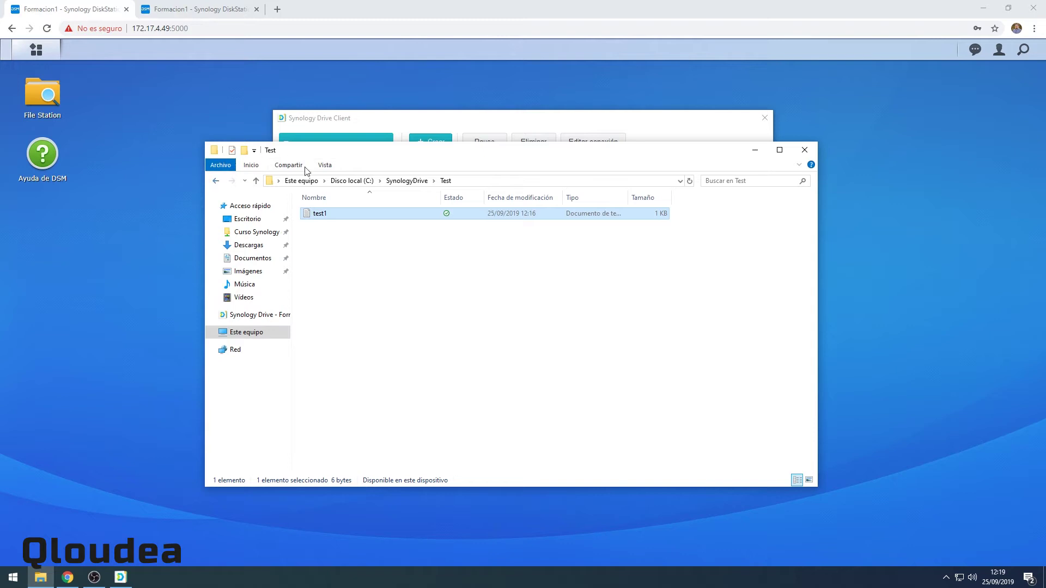
Step: Get a Synology Drive link for test1 and view its privacy level options
{"action": "right_click", "coordinate": [341, 217]}
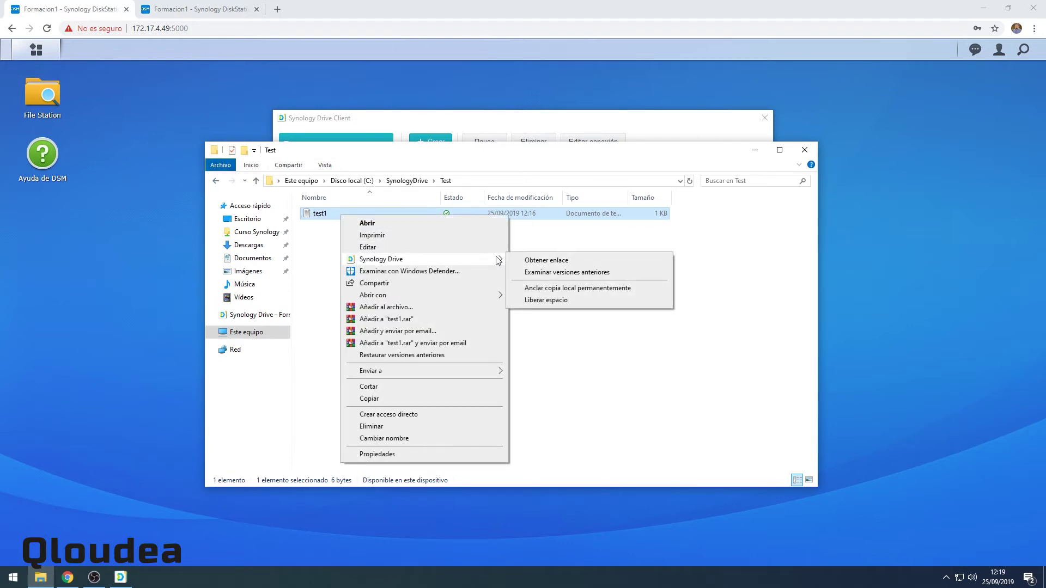
{"action": "left_click", "coordinate": [535, 261]}
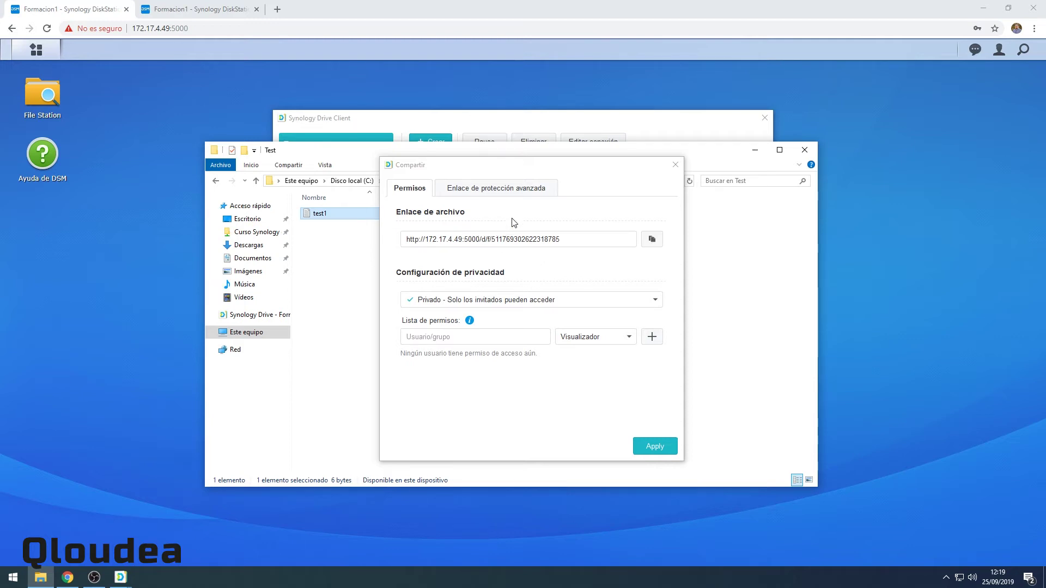
{"action": "left_click", "coordinate": [570, 296]}
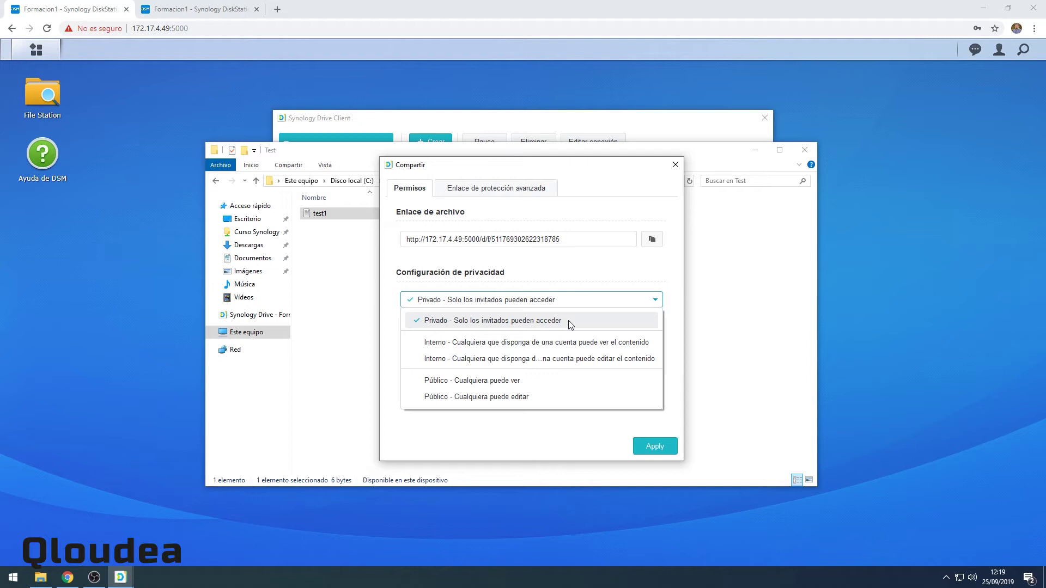
Step: Keep test1's link Privado and choose the Editor role for a new permission entry
{"action": "left_click", "coordinate": [585, 267]}
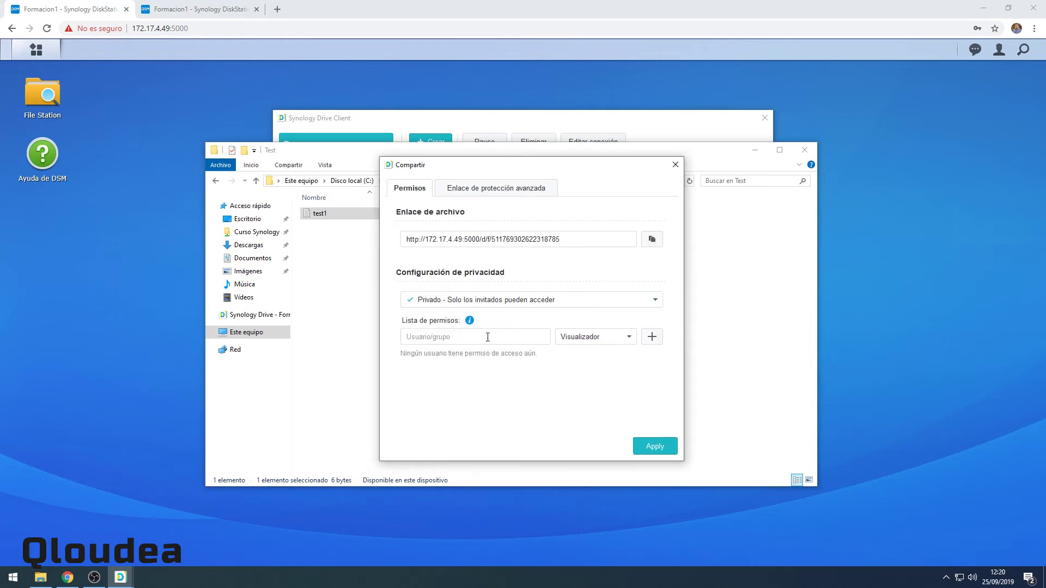
{"action": "left_click", "coordinate": [526, 334]}
{"action": "left_click", "coordinate": [606, 337]}
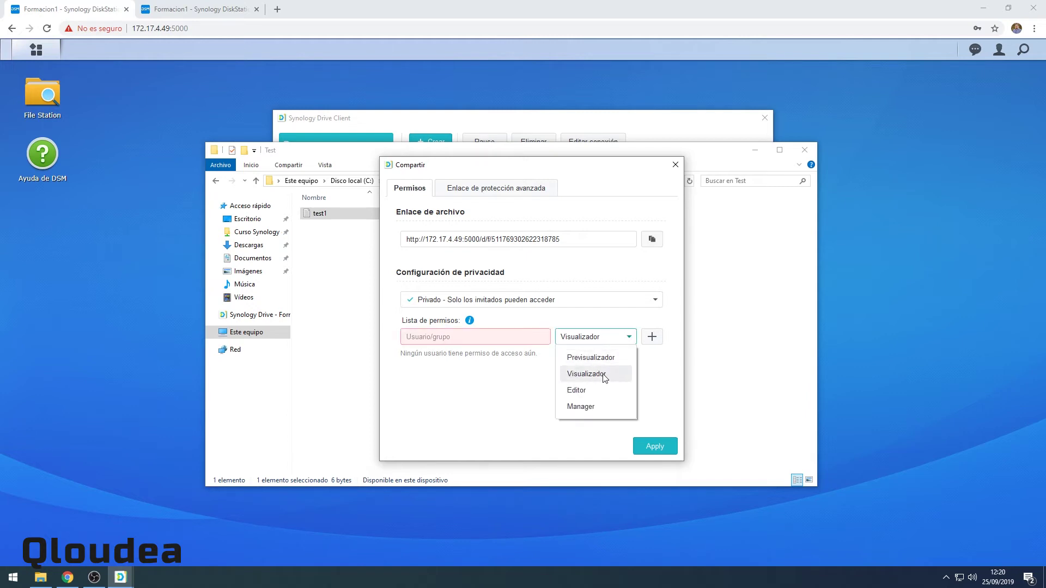
{"action": "left_click", "coordinate": [577, 390]}
Step: Enter the invitee's user name in the Usuario/grupo field of Lista de permisos
{"action": "left_click", "coordinate": [510, 339]}
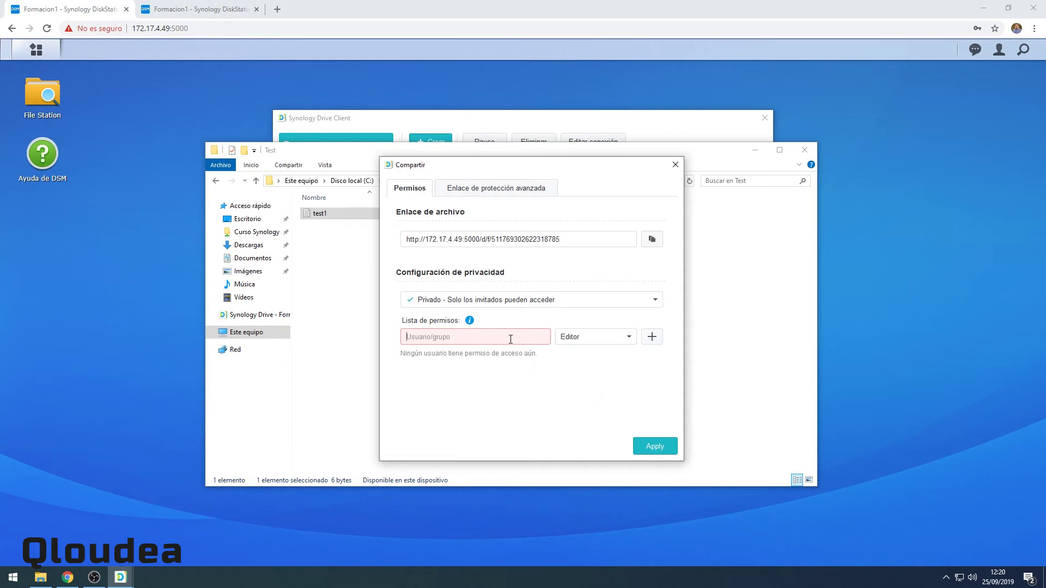
{"action": "type", "text": "da"}
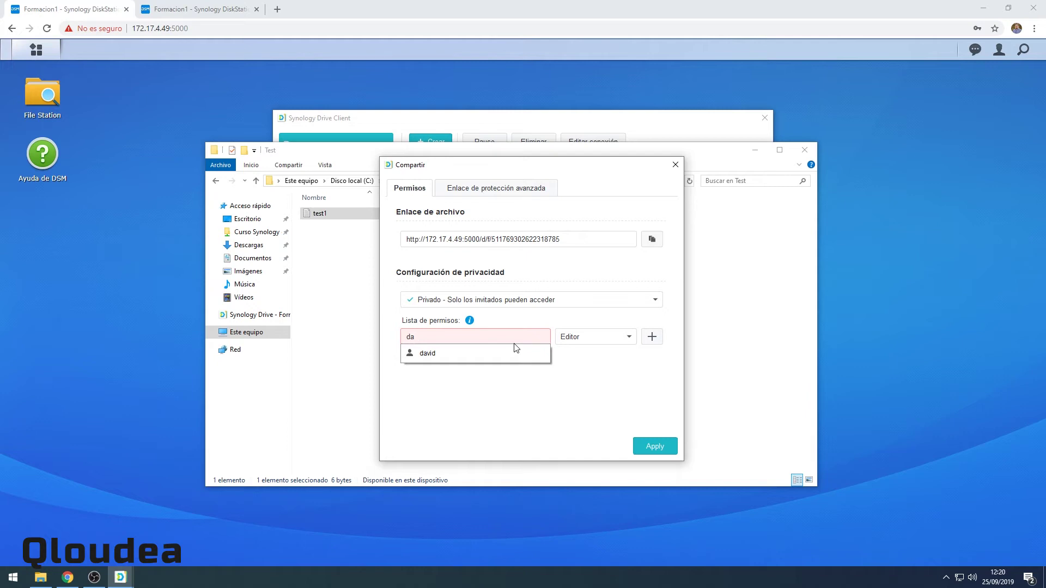
{"action": "double_click", "coordinate": [443, 342]}
{"action": "type", "text": "admi"}
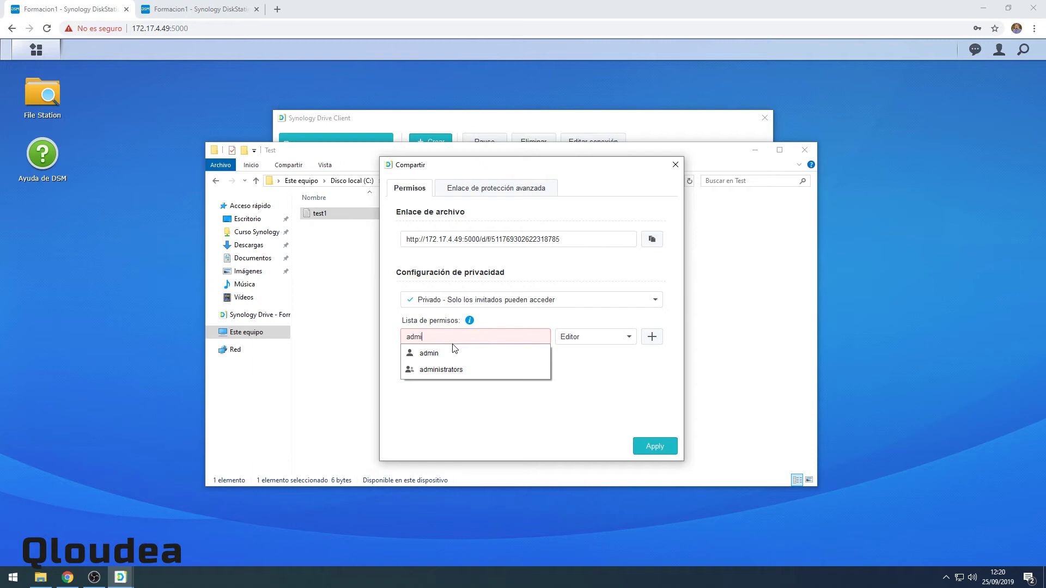
{"action": "left_click", "coordinate": [451, 337]}
{"action": "double_click", "coordinate": [451, 337]}
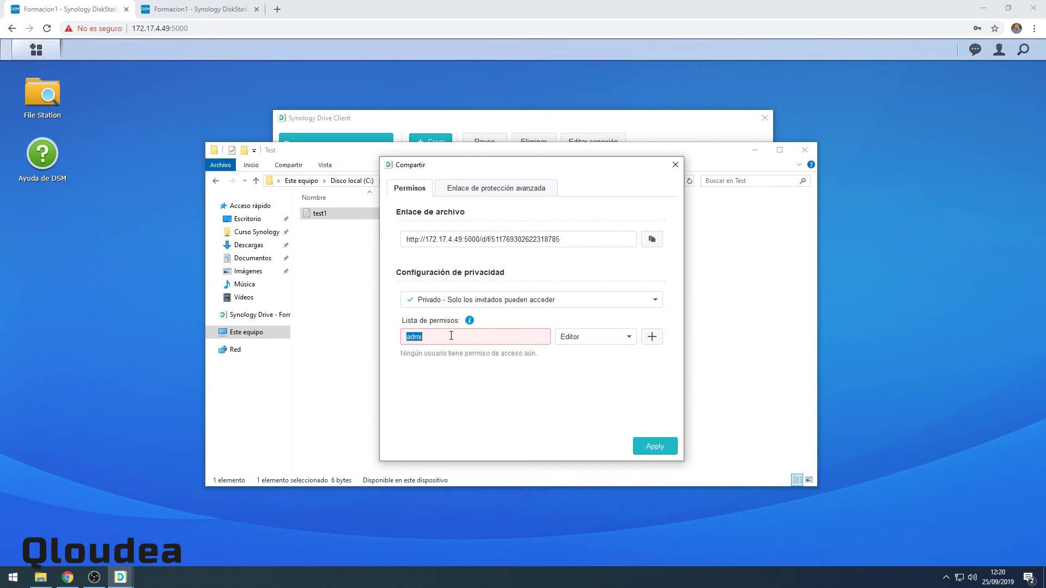
{"action": "type", "text": "e"}
{"action": "key", "text": "BackSpace"}
{"action": "type", "text": "dav"}
{"action": "left_click", "coordinate": [466, 354]}
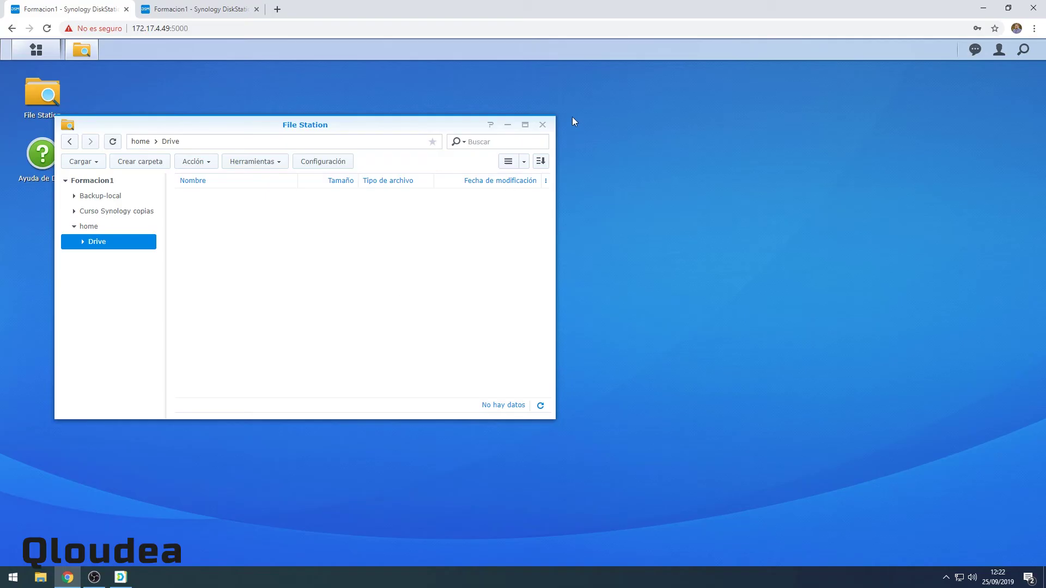
Step: Reopen File Station, confirm home > Drive is empty, and bring up the DSM main menu
{"action": "left_click", "coordinate": [542, 125]}
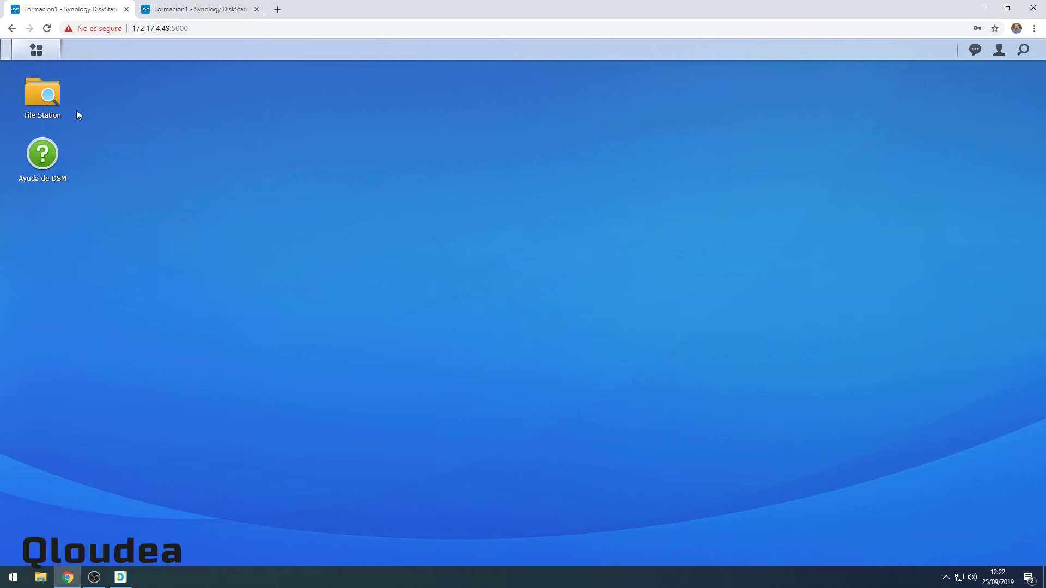
{"action": "left_click", "coordinate": [46, 97]}
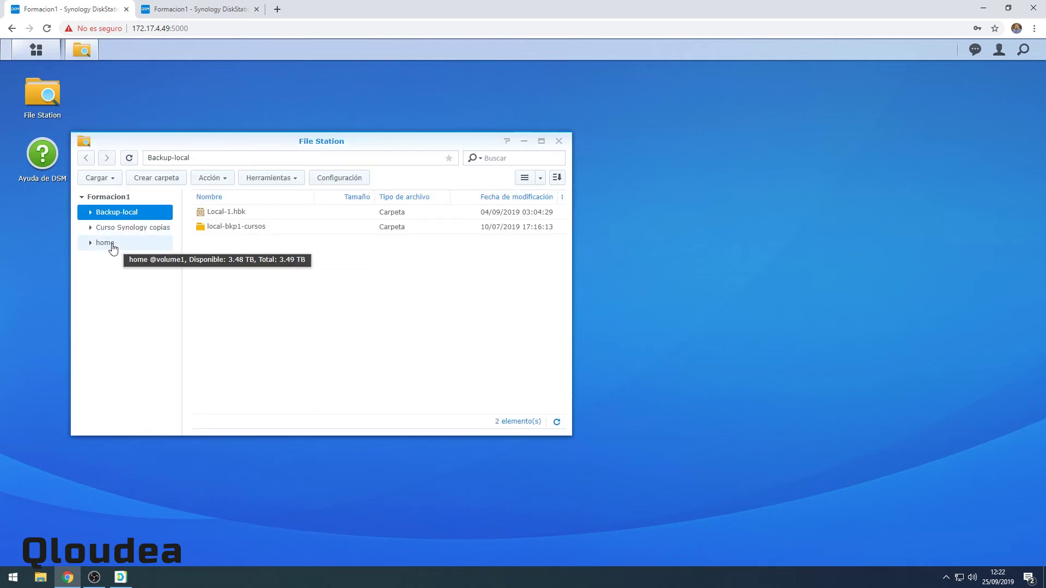
{"action": "left_click", "coordinate": [112, 248]}
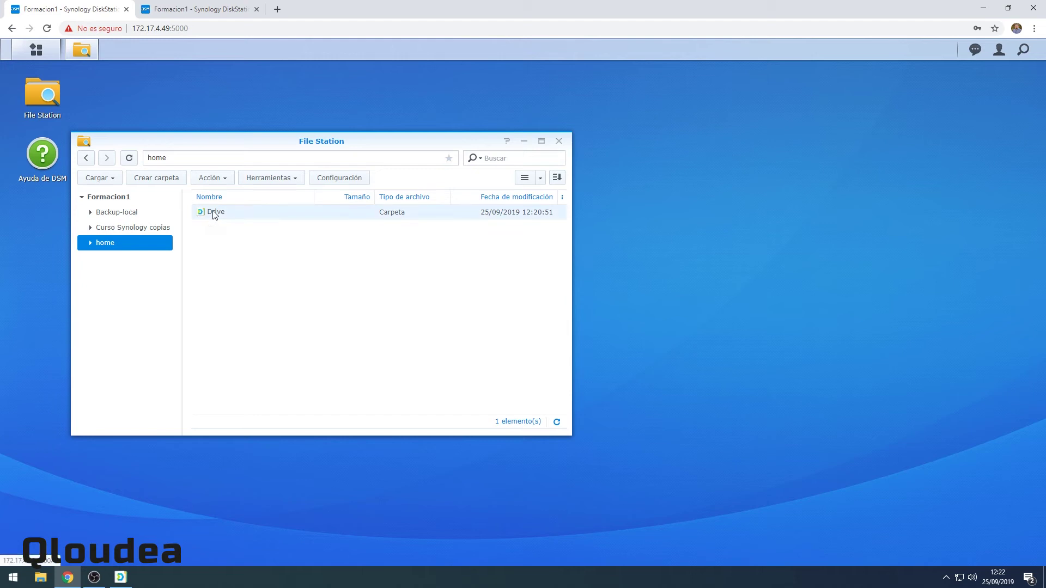
{"action": "double_click", "coordinate": [214, 213]}
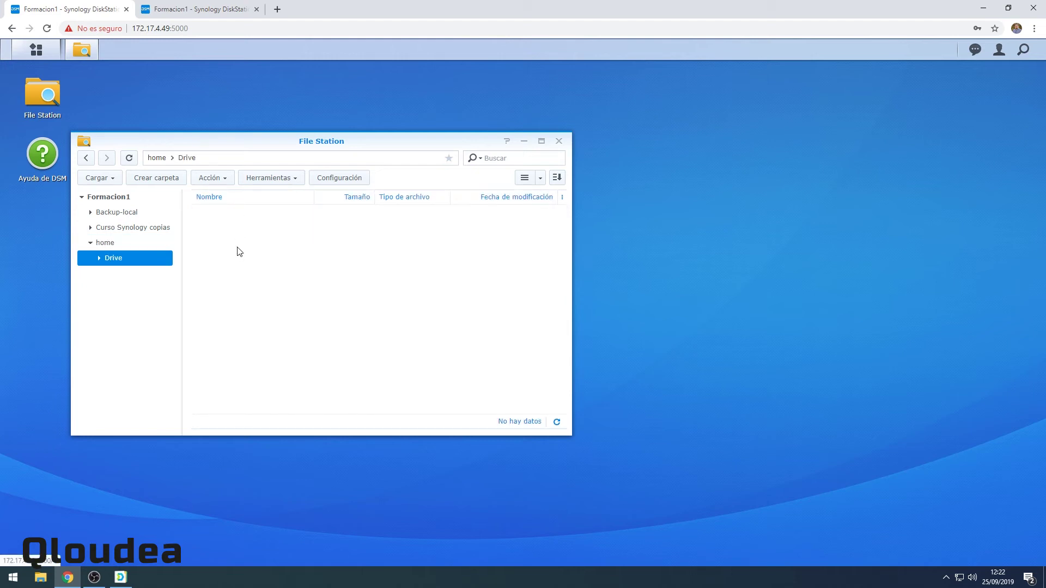
{"action": "left_click", "coordinate": [47, 57]}
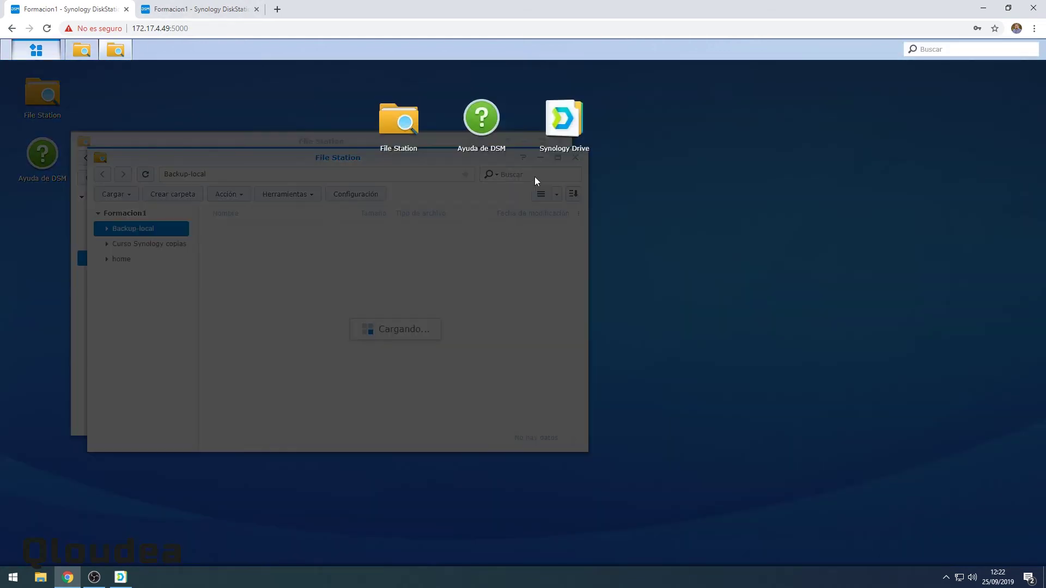
Step: In Synology Drive's Compartido conmigo, open test1.txt from marketing to confirm it reads 'hola'
{"action": "left_click", "coordinate": [551, 143]}
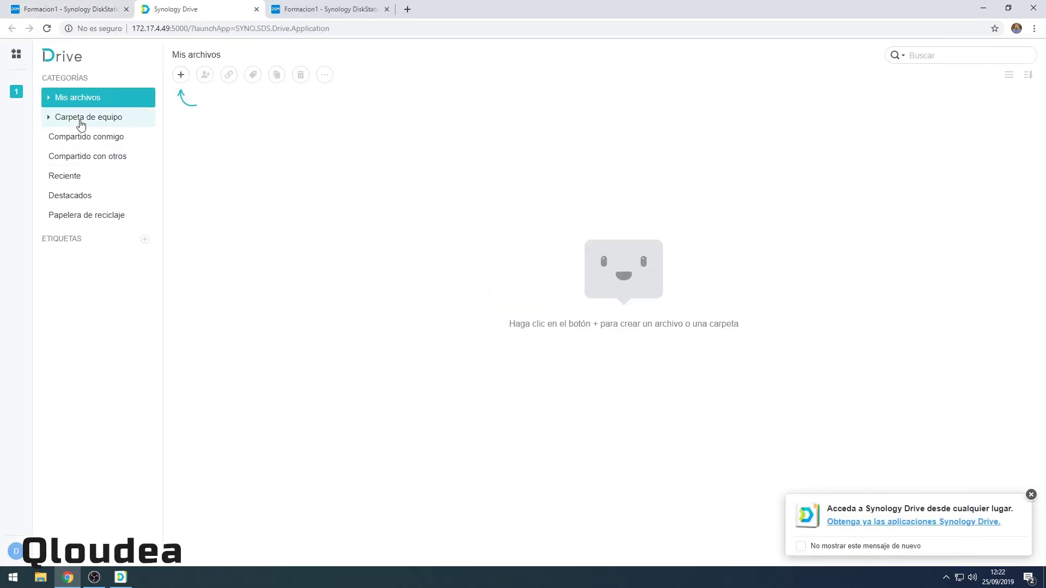
{"action": "left_click", "coordinate": [87, 137]}
{"action": "left_click", "coordinate": [217, 116]}
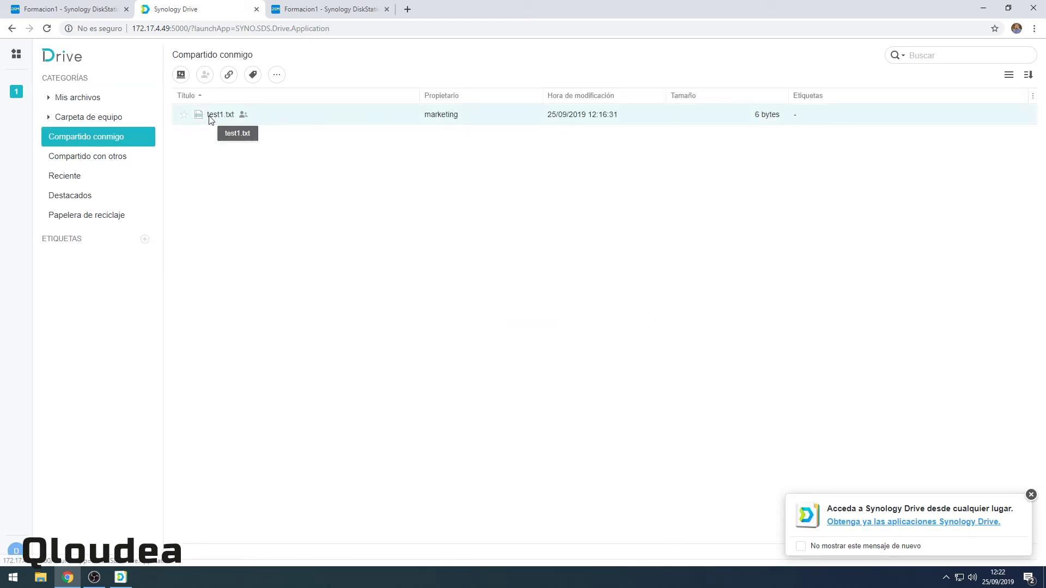
{"action": "double_click", "coordinate": [220, 119]}
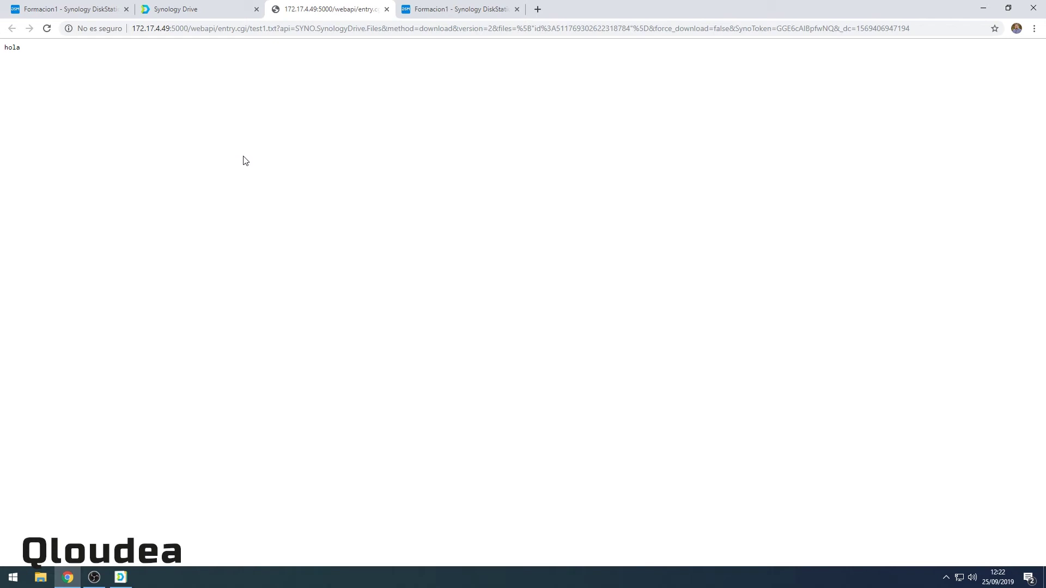
{"action": "left_click", "coordinate": [386, 9]}
{"action": "right_click", "coordinate": [236, 110]}
{"action": "left_click", "coordinate": [417, 170]}
{"action": "left_click", "coordinate": [428, 171]}
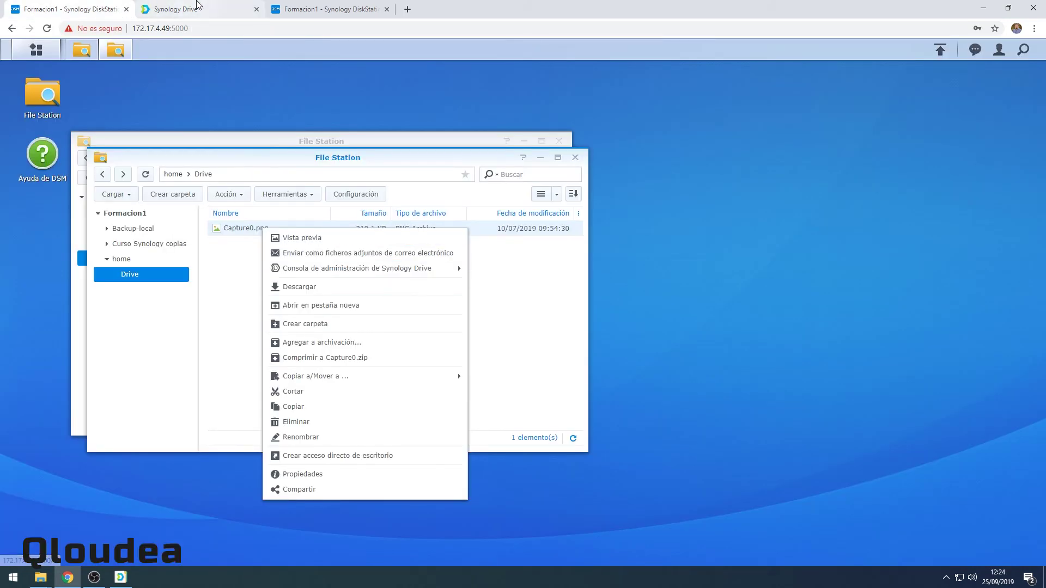
Step: Share Capture0.png from Mis archivos with marketing as Editor, then log into DSM as marketing
{"action": "left_click", "coordinate": [199, 7]}
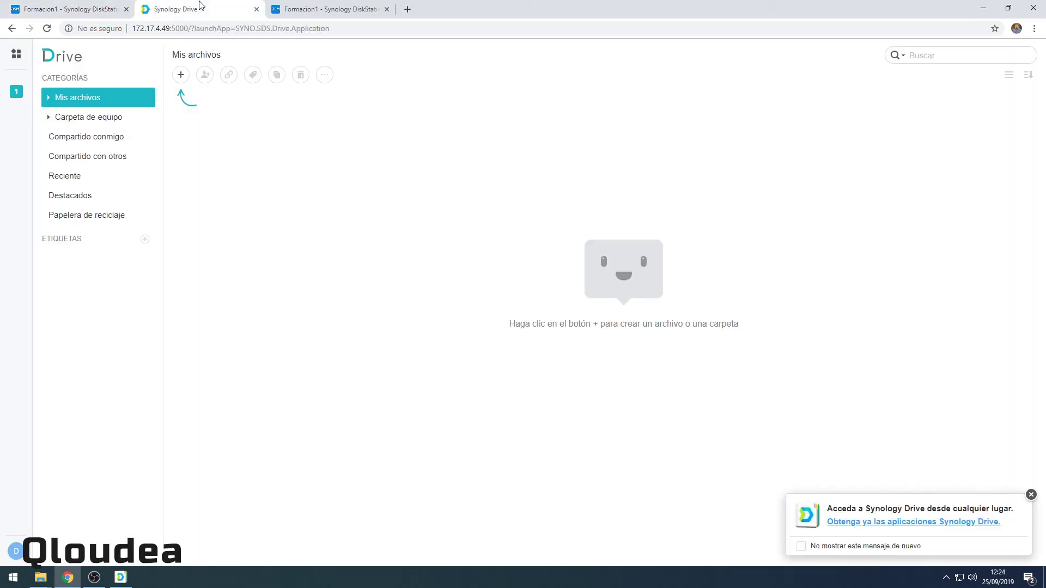
{"action": "left_click", "coordinate": [70, 99]}
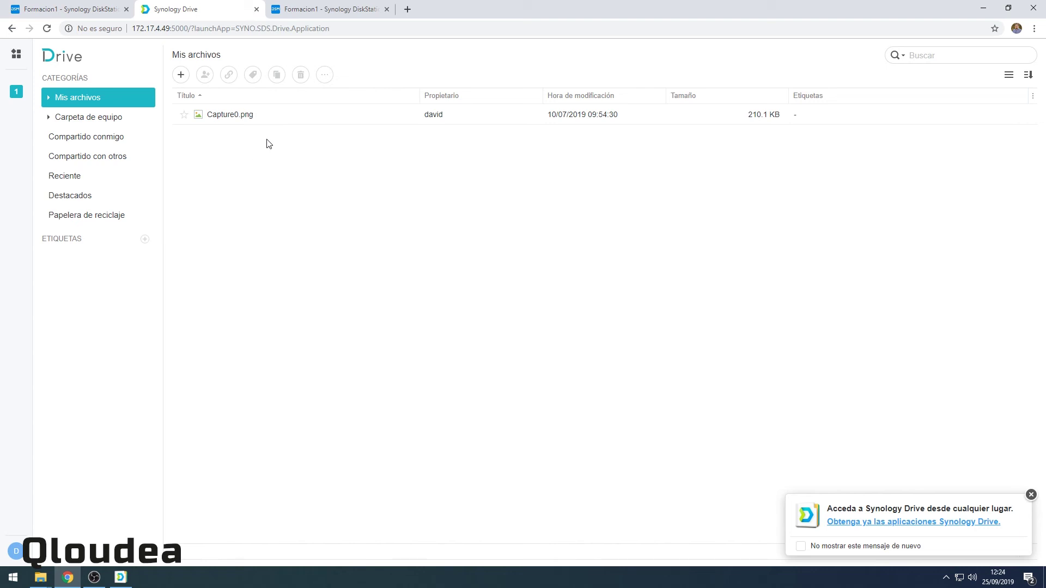
{"action": "right_click", "coordinate": [267, 117]}
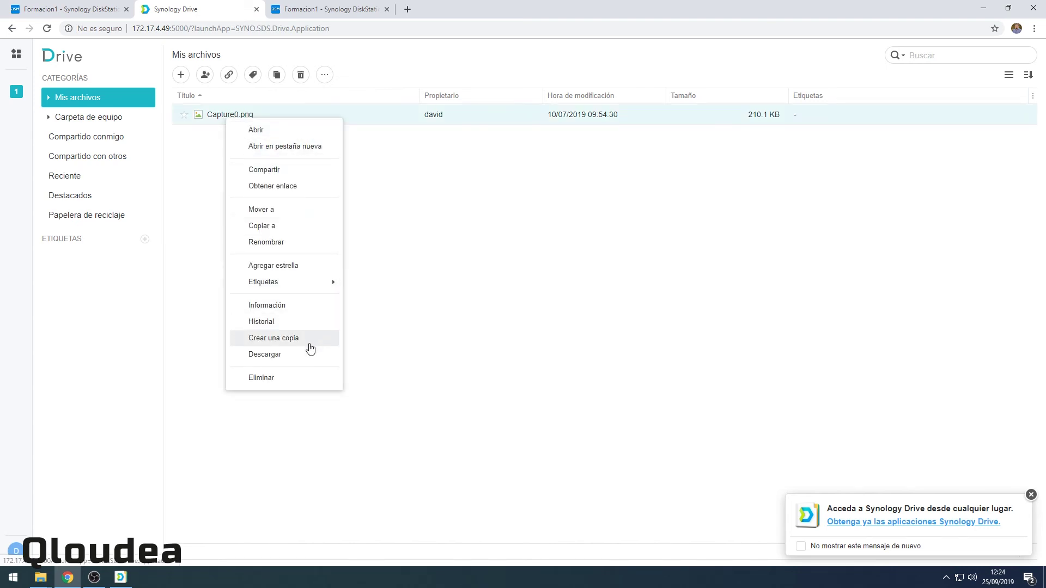
{"action": "left_click", "coordinate": [308, 170]}
{"action": "left_click", "coordinate": [500, 314]}
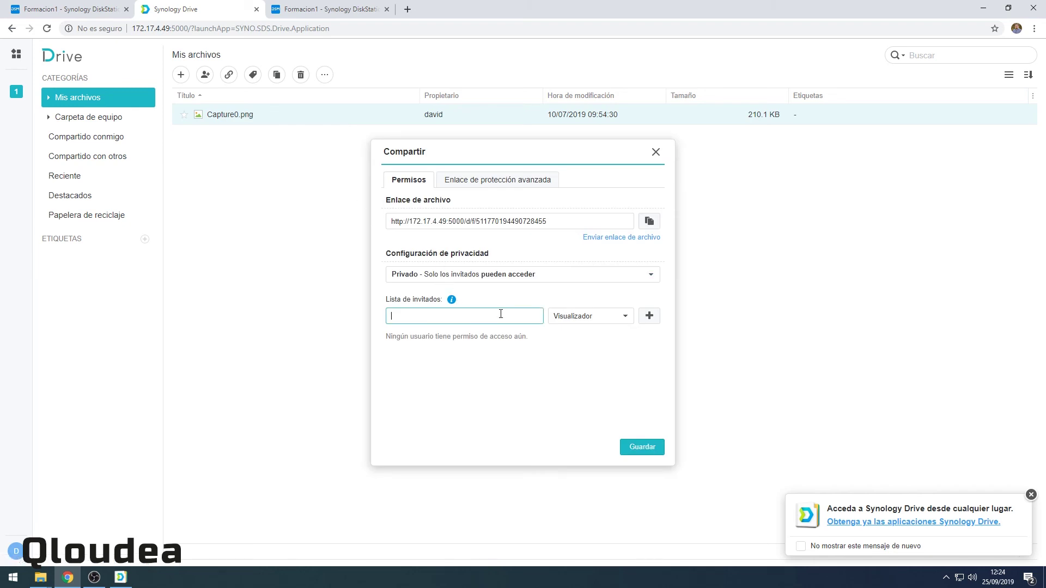
{"action": "type", "text": "ma"}
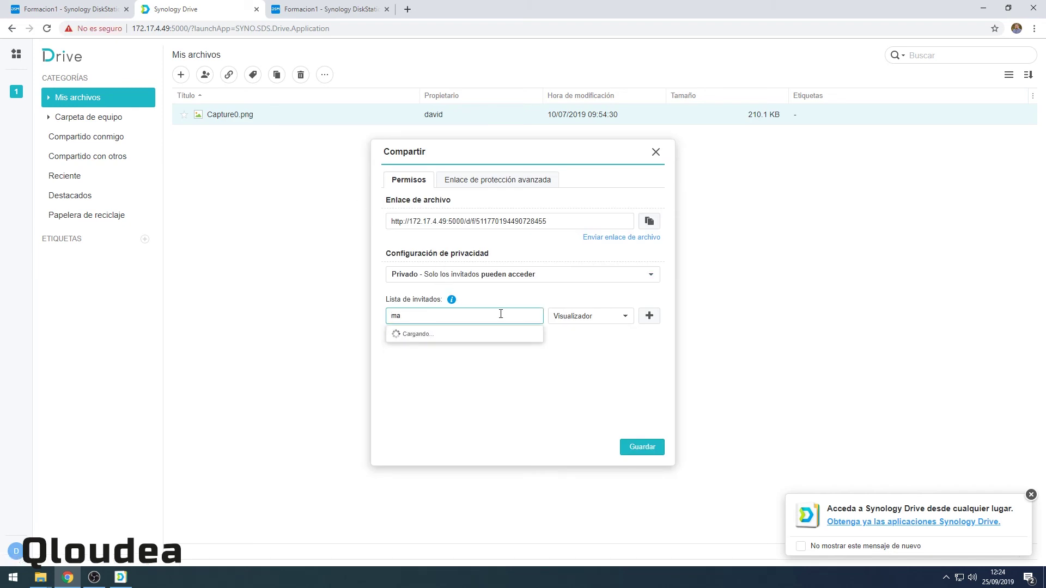
{"action": "left_click", "coordinate": [473, 347]}
{"action": "left_click", "coordinate": [625, 317]}
{"action": "left_click", "coordinate": [619, 369]}
{"action": "left_click", "coordinate": [648, 318]}
{"action": "left_click", "coordinate": [643, 448]}
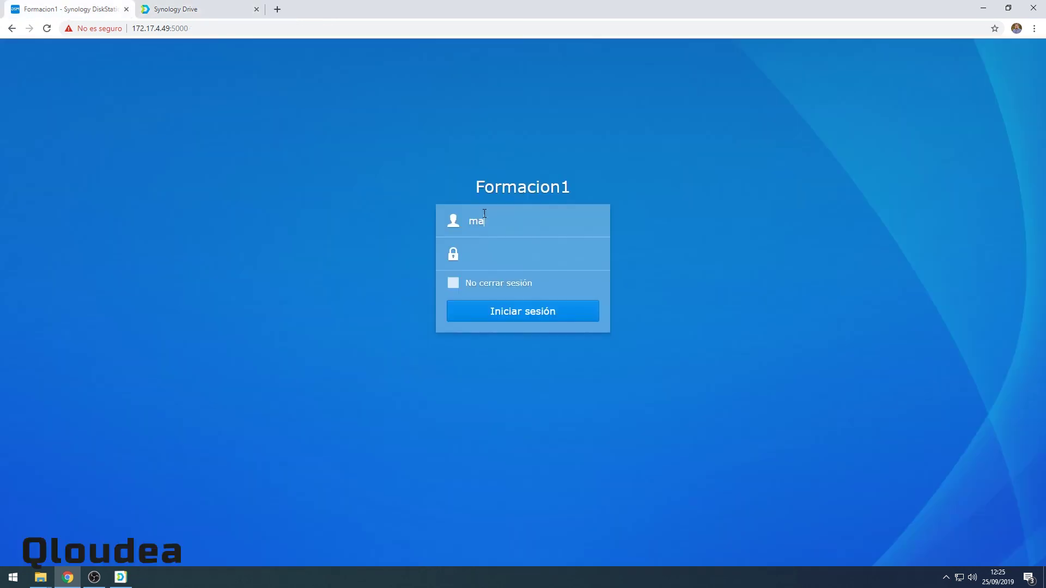
{"action": "type", "text": "keti"}
{"action": "key", "text": "Return"}
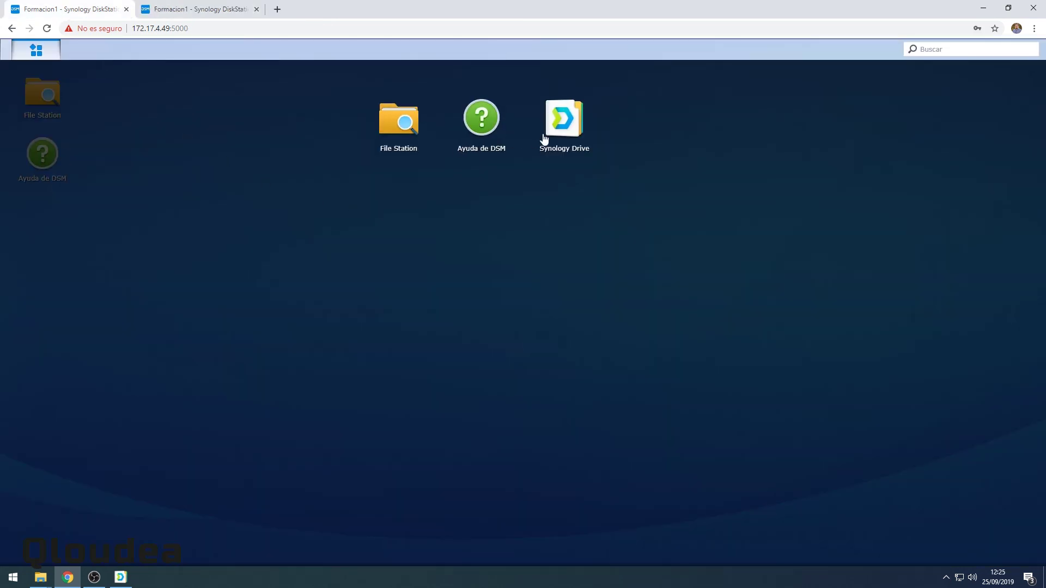
Step: As marketing, preview the shared Capture0.png from Compartido conmigo, then close the viewer
{"action": "left_click", "coordinate": [537, 140]}
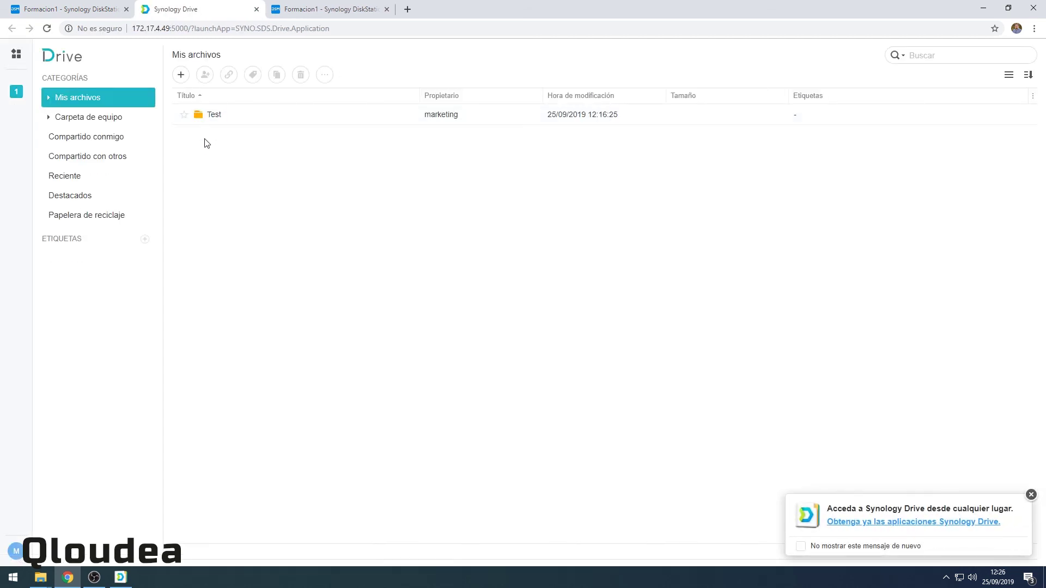
{"action": "left_click", "coordinate": [86, 144]}
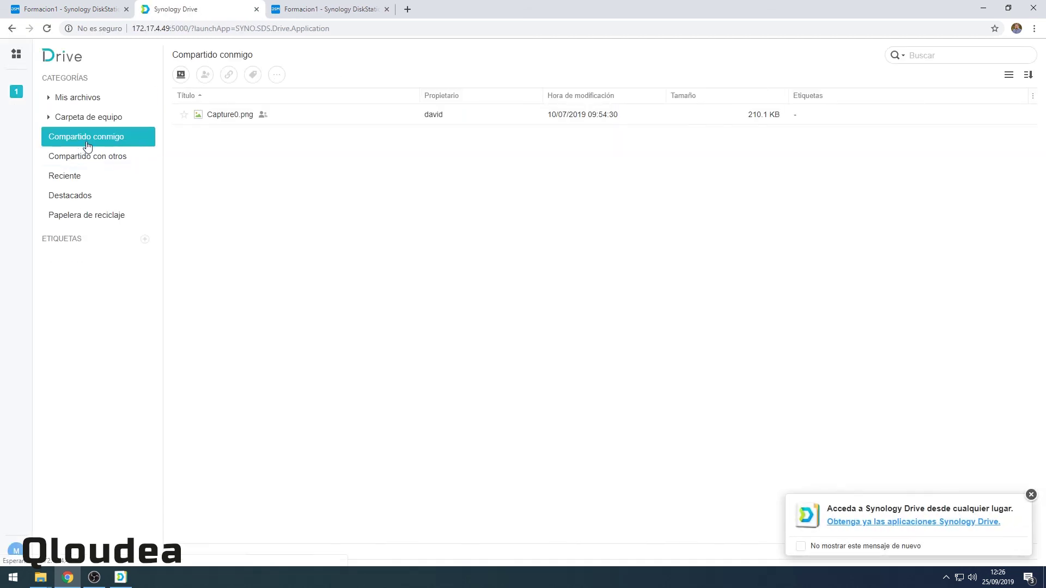
{"action": "double_click", "coordinate": [227, 120]}
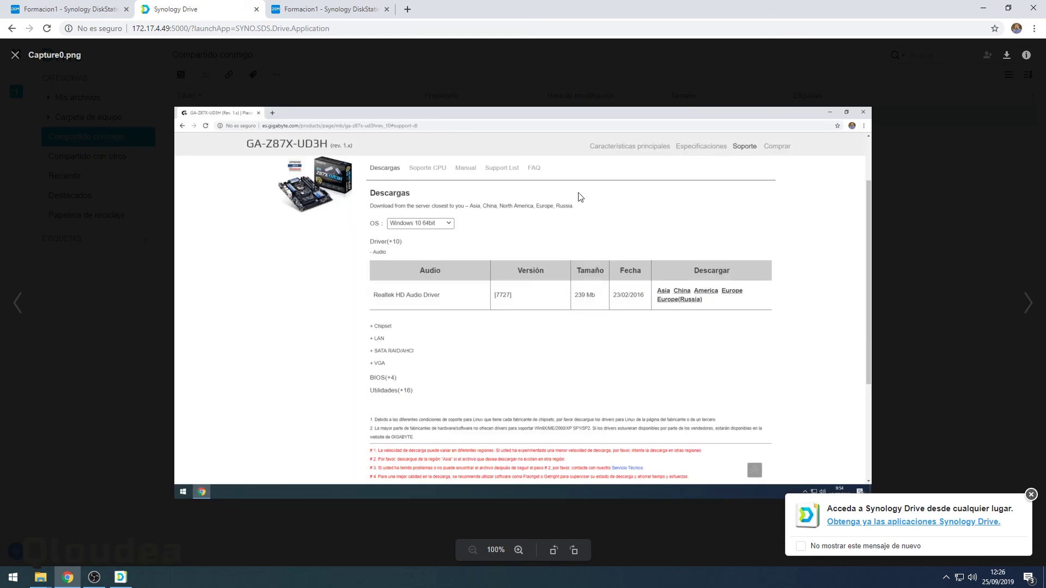
{"action": "left_click", "coordinate": [897, 116]}
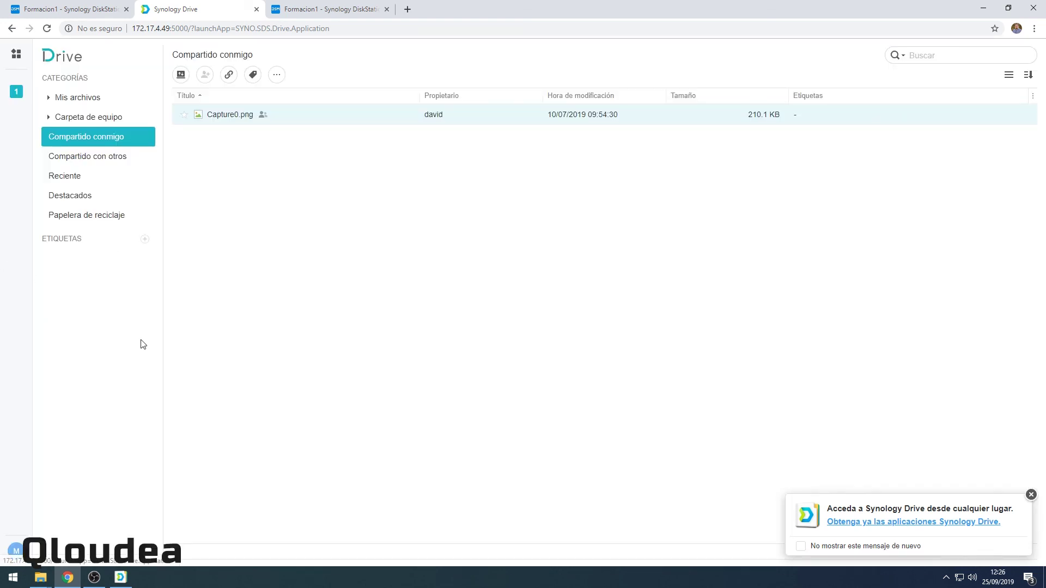